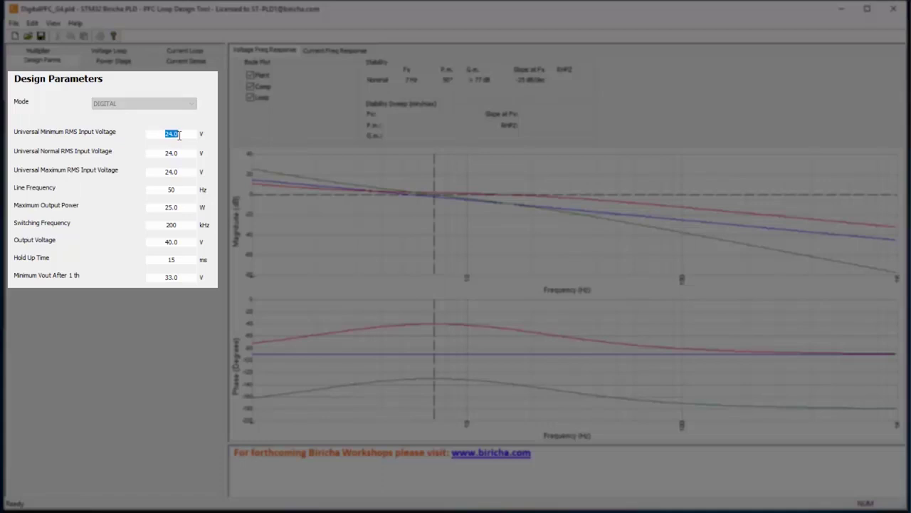
Enter minimum, normal and maximum input voltages of 85, 230 and 270 V RMS.
{"action": "type", "text": "85"}
{"action": "key", "text": "Tab"}
{"action": "type", "text": "230"}
{"action": "key", "text": "Tab"}
{"action": "type", "text": "270"}
Change Maximum Output Power from 25.0 to 250 W.
{"action": "left_click", "coordinate": [180, 189]}
{"action": "double_click", "coordinate": [174, 189]}
{"action": "left_click", "coordinate": [174, 206]}
{"action": "key", "text": "BackSpace"}
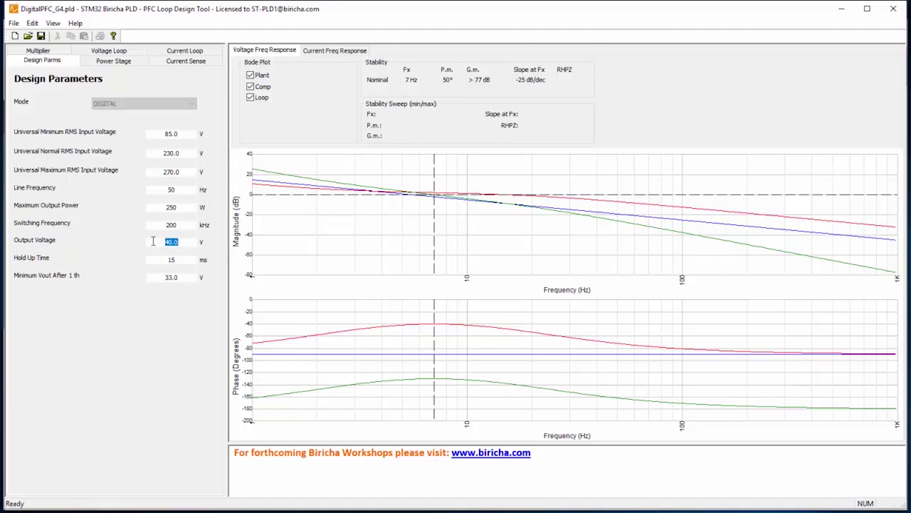
Enter 400 V as the output voltage.
{"action": "type", "text": "400"}
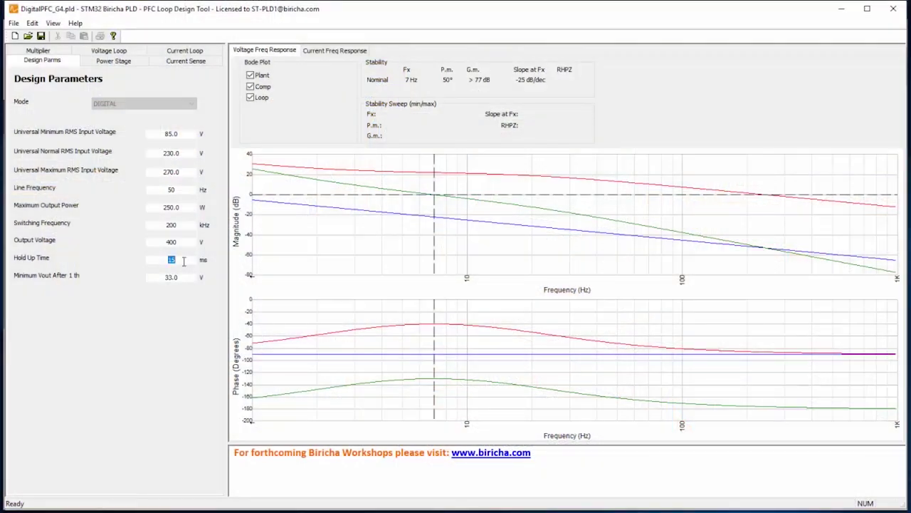
Enter 330 in the Minimum Vout field.
{"action": "left_click", "coordinate": [184, 275]}
{"action": "type", "text": "330"}
{"action": "double_click", "coordinate": [180, 240]}
{"action": "double_click", "coordinate": [186, 277]}
Replace the input voltages with 24 V and maximum output power with 25 W.
{"action": "left_click_drag", "start_coordinate": [181, 134], "coordinate": [157, 140]}
{"action": "type", "text": "24"}
{"action": "left_click_drag", "start_coordinate": [189, 153], "coordinate": [153, 171]}
{"action": "type", "text": "24"}
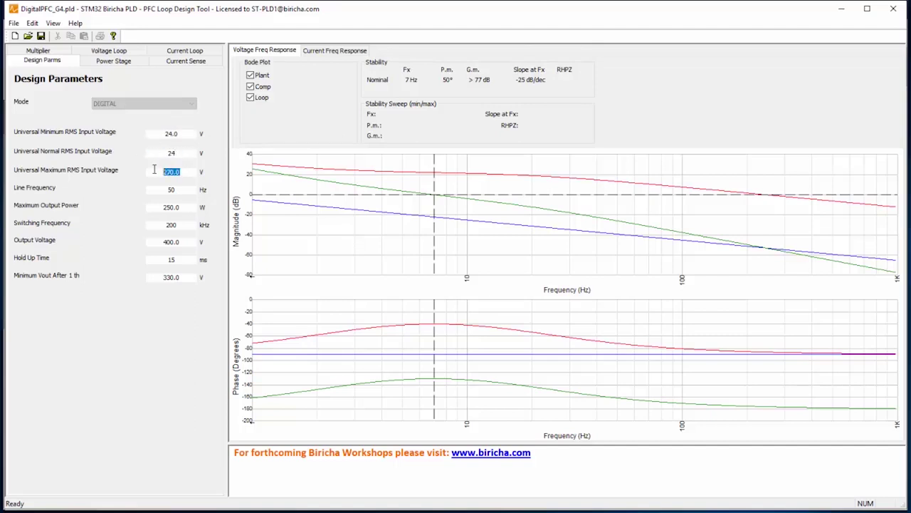
{"action": "type", "text": "24"}
{"action": "double_click", "coordinate": [180, 206]}
{"action": "type", "text": "25"}
Change the output voltage from 400.0 to 40 V.
{"action": "double_click", "coordinate": [182, 190]}
{"action": "left_click", "coordinate": [184, 207]}
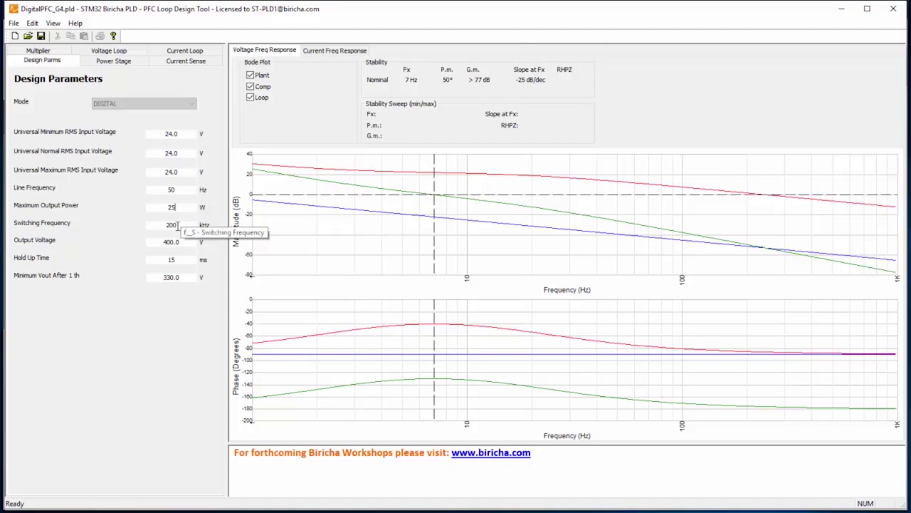
{"action": "left_click", "coordinate": [183, 225]}
{"action": "left_click_drag", "start_coordinate": [184, 242], "coordinate": [152, 241]}
{"action": "type", "text": "40"}
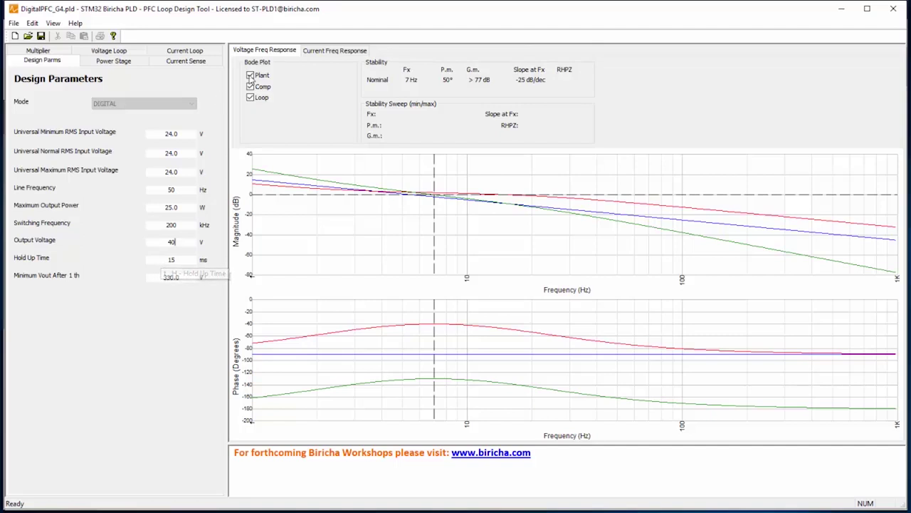
Trim Minimum Vout from 330.0 to 33 V and show the Power Stage selection.
{"action": "left_click", "coordinate": [183, 276]}
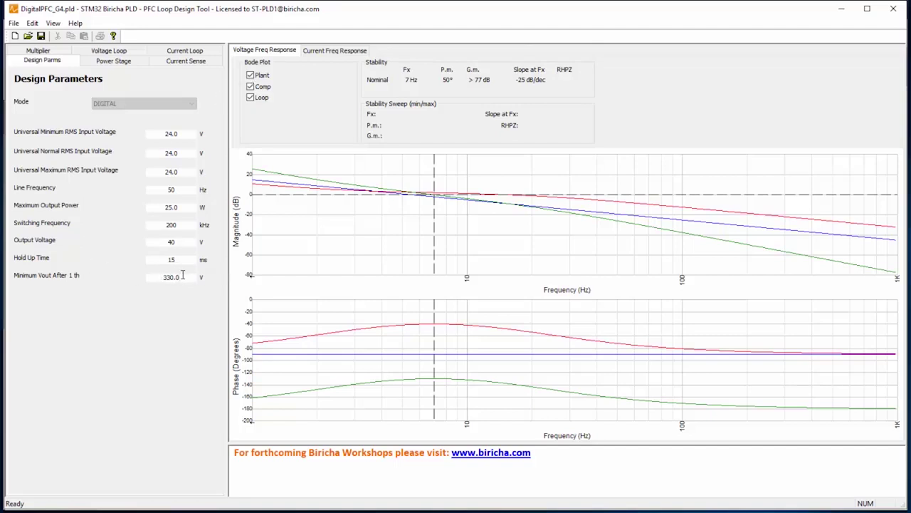
{"action": "key", "text": "BackSpace"}
{"action": "key", "text": "BackSpace"}
{"action": "key", "text": "BackSpace"}
{"action": "key", "text": "Tab"}
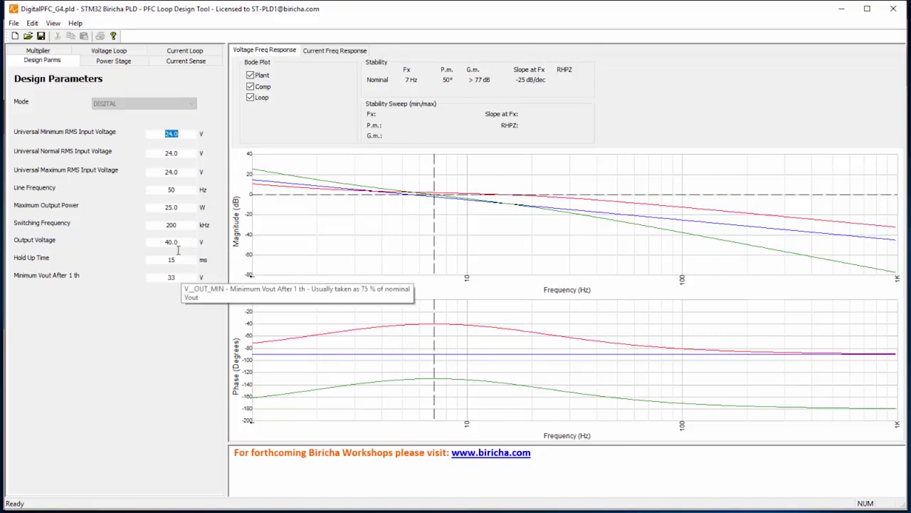
{"action": "left_click", "coordinate": [121, 62]}
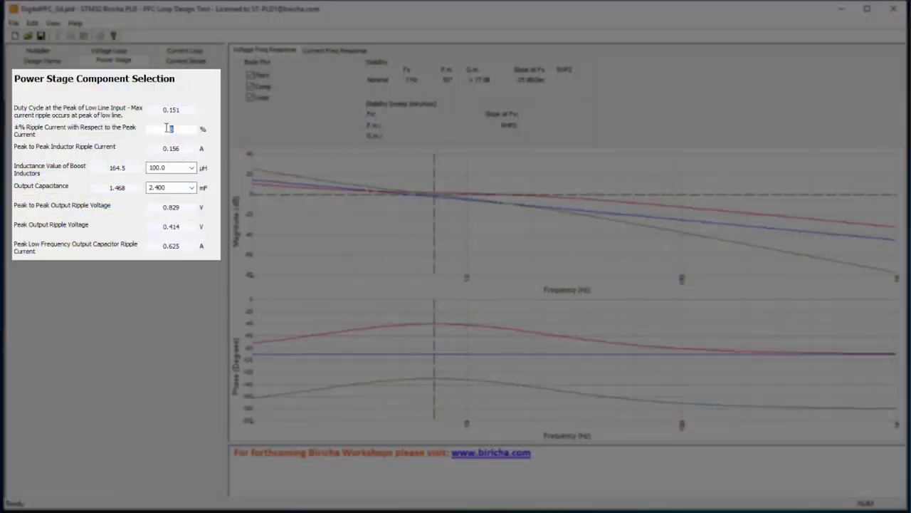
{"action": "double_click", "coordinate": [177, 129]}
{"action": "double_click", "coordinate": [166, 166]}
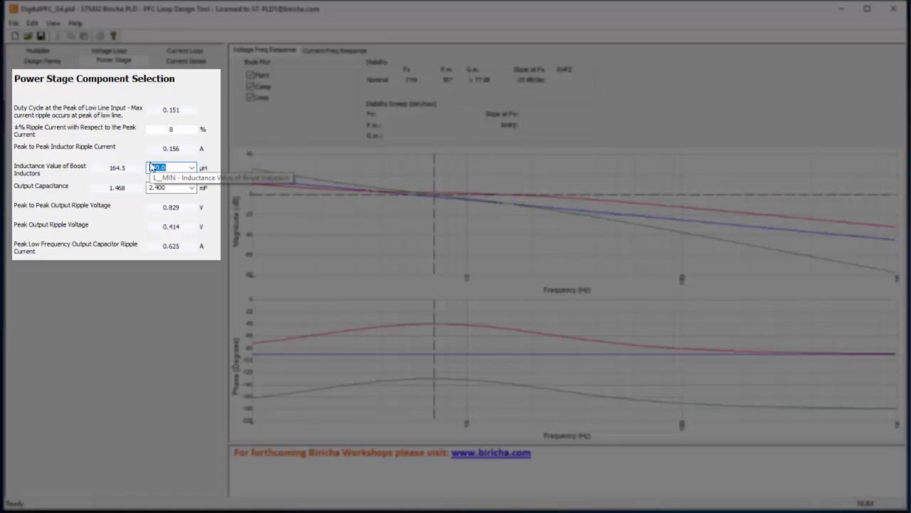
{"action": "double_click", "coordinate": [151, 188]}
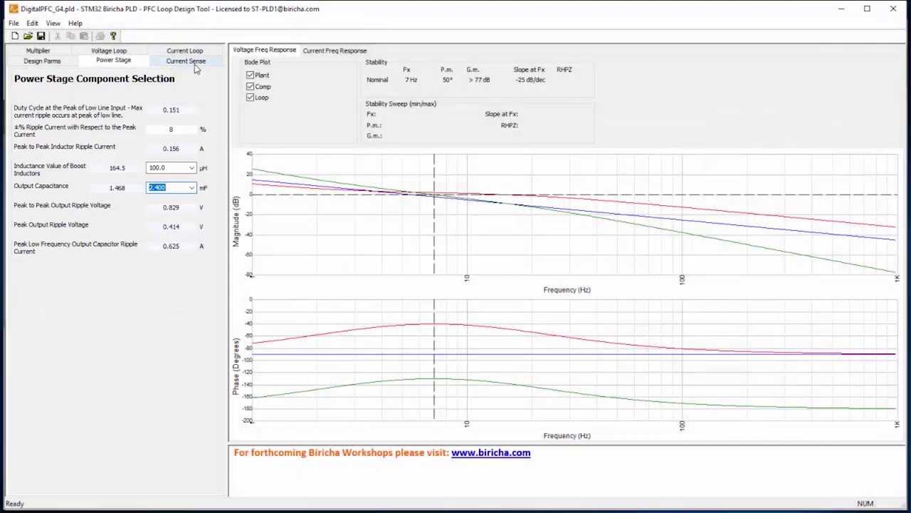
Switch to the Current Sense page to view its settings.
{"action": "left_click", "coordinate": [188, 61]}
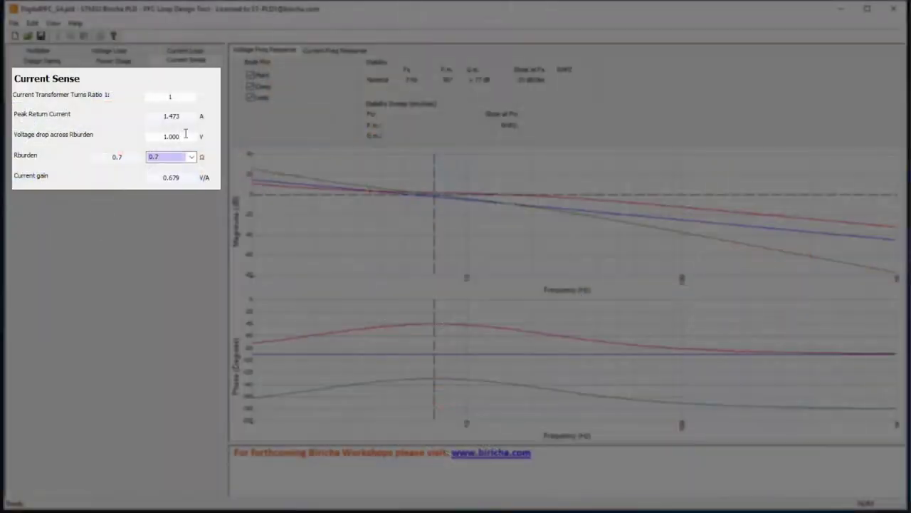
{"action": "double_click", "coordinate": [185, 135]}
{"action": "double_click", "coordinate": [165, 155]}
{"action": "double_click", "coordinate": [181, 136]}
{"action": "double_click", "coordinate": [175, 95]}
{"action": "left_click", "coordinate": [166, 157]}
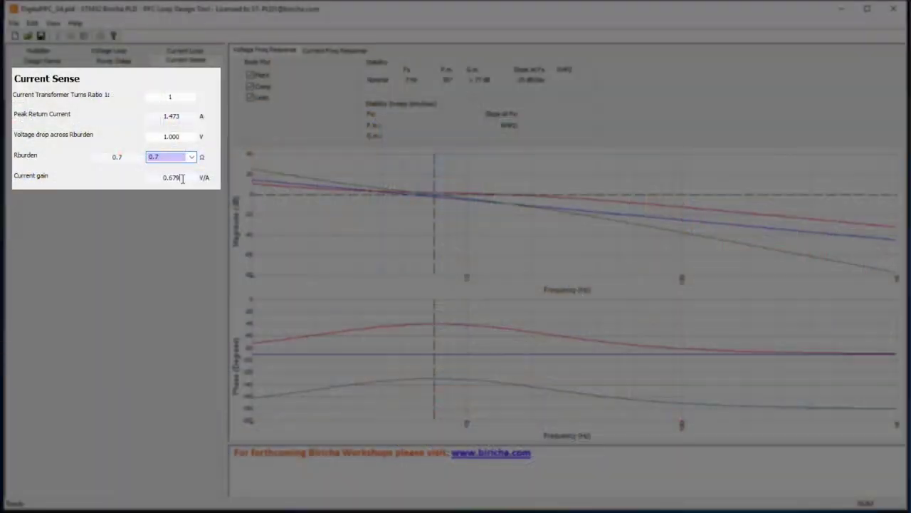
{"action": "double_click", "coordinate": [173, 176]}
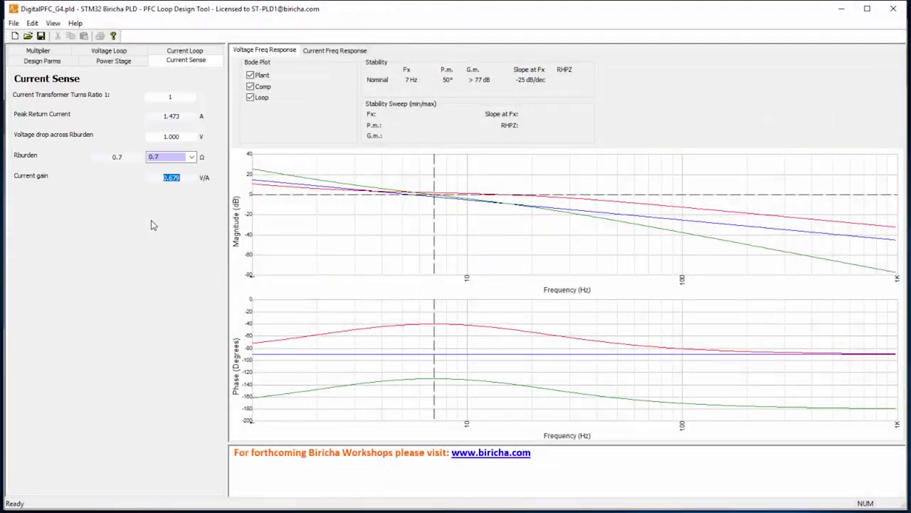
{"action": "left_click", "coordinate": [183, 175]}
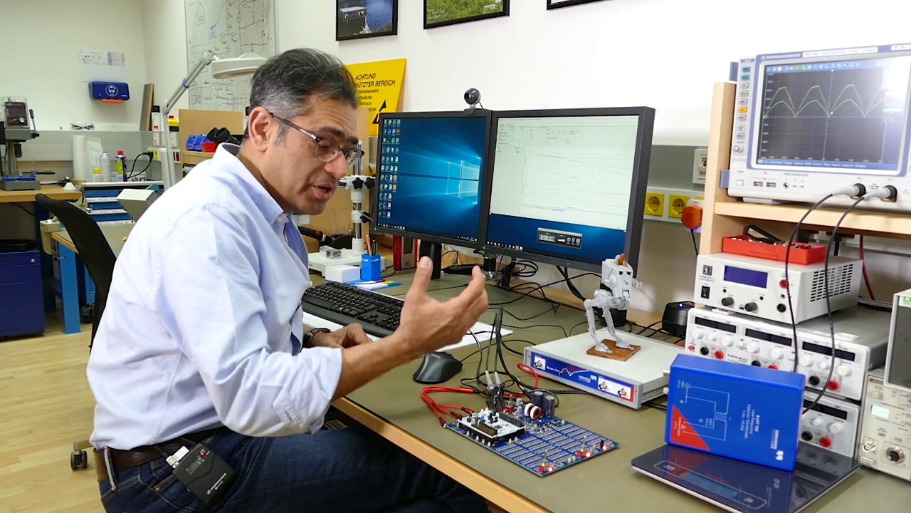
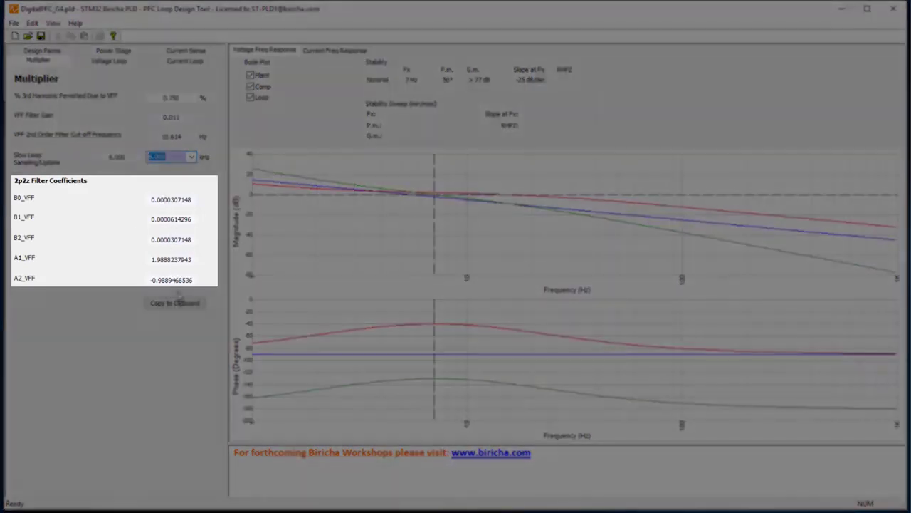
Copy the multiplier's B0_VFF–A2_VFF 2p2z filter coefficients to the clipboard.
{"action": "left_click", "coordinate": [175, 303]}
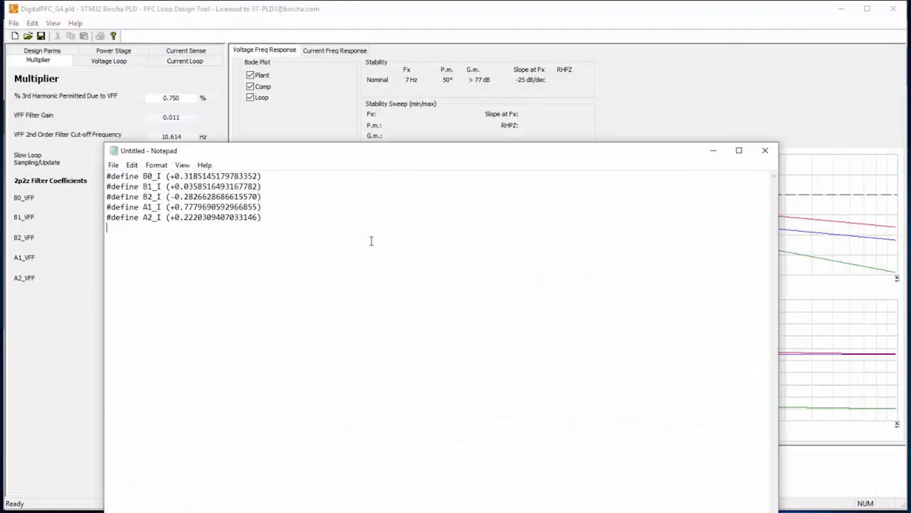
Replace the Notepad text with the five pasted #define B0_VFF–A2_VFF lines.
{"action": "key", "text": "ctrl+a"}
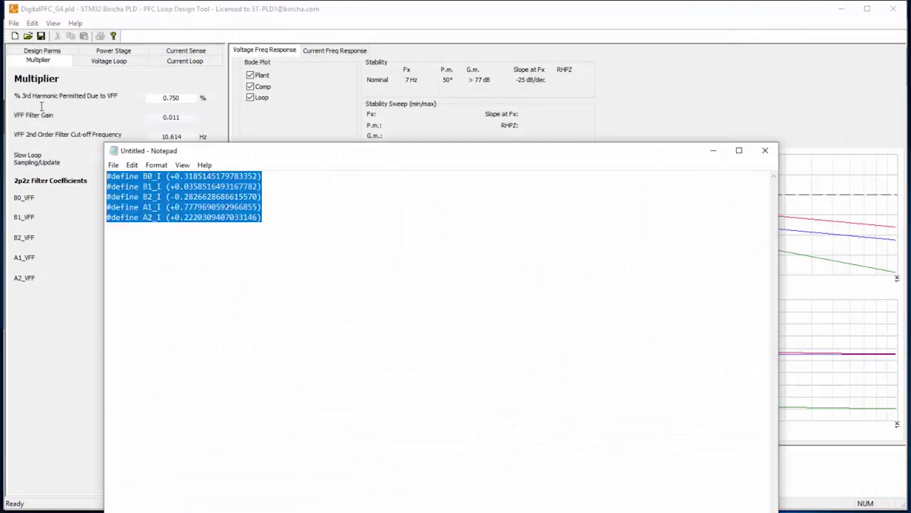
{"action": "key", "text": "Delete"}
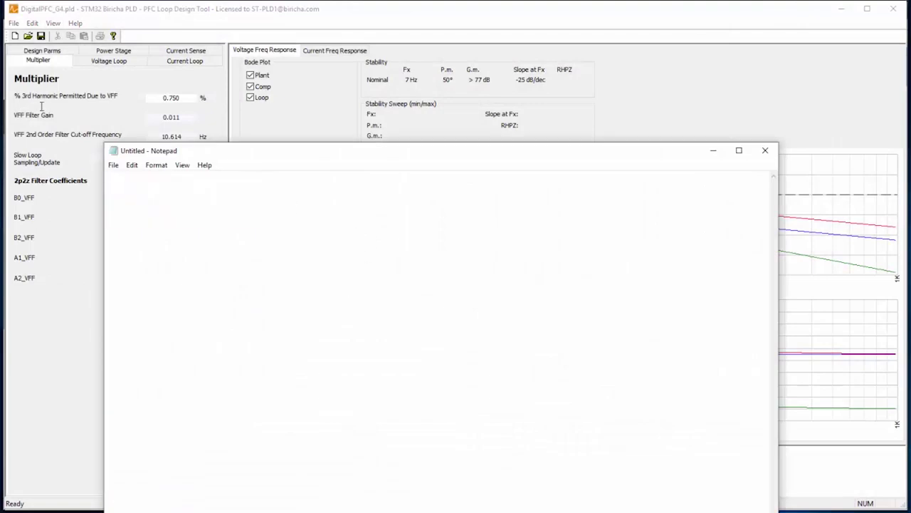
{"action": "key", "text": "ctrl+v"}
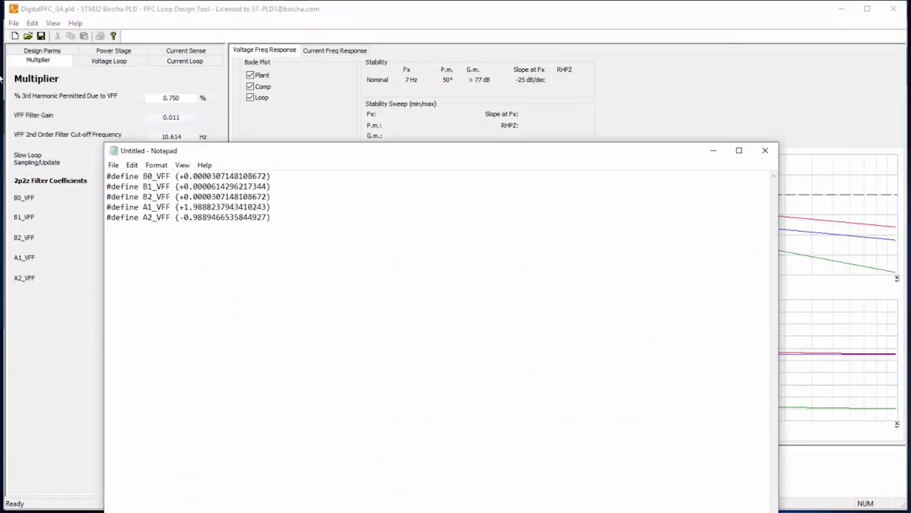
{"action": "left_click_drag", "start_coordinate": [157, 176], "coordinate": [173, 176]}
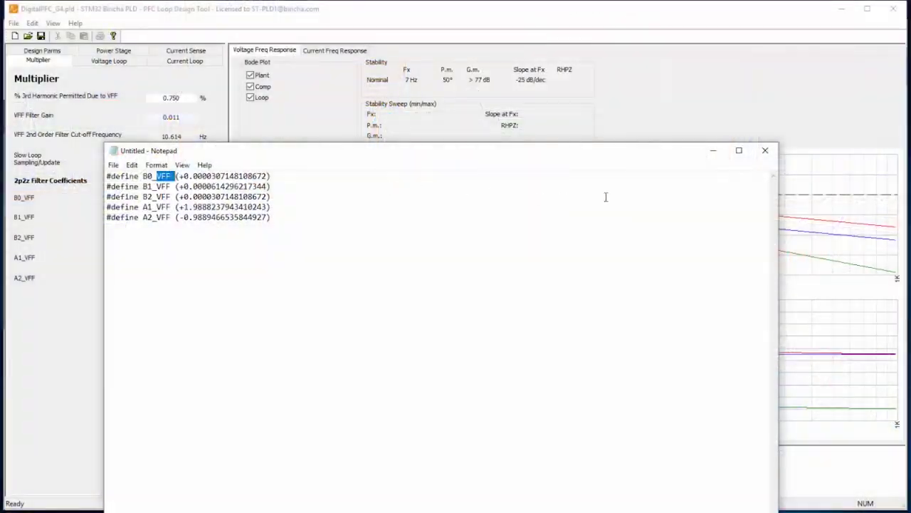
Keep Notepad open, delete all five #define lines, and return to the PFC tool.
{"action": "left_click", "coordinate": [763, 152]}
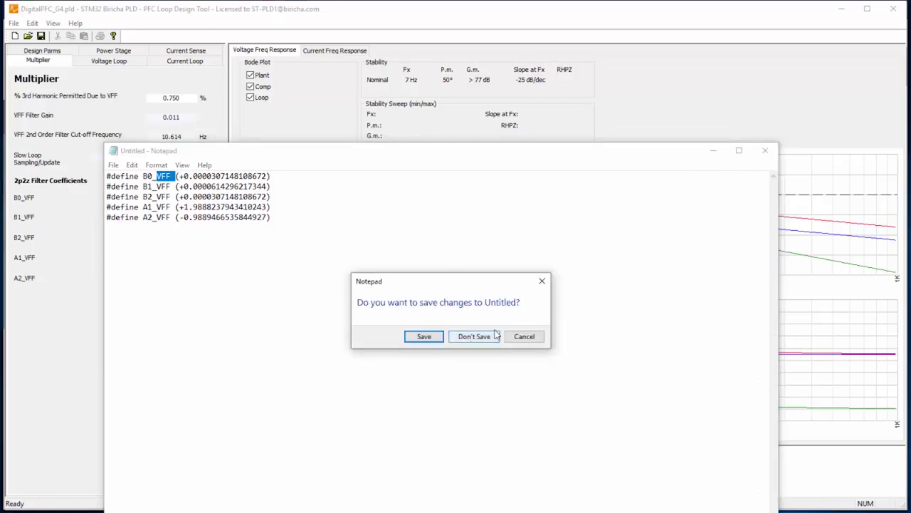
{"action": "left_click", "coordinate": [524, 336]}
{"action": "left_click_drag", "start_coordinate": [99, 168], "coordinate": [99, 168]}
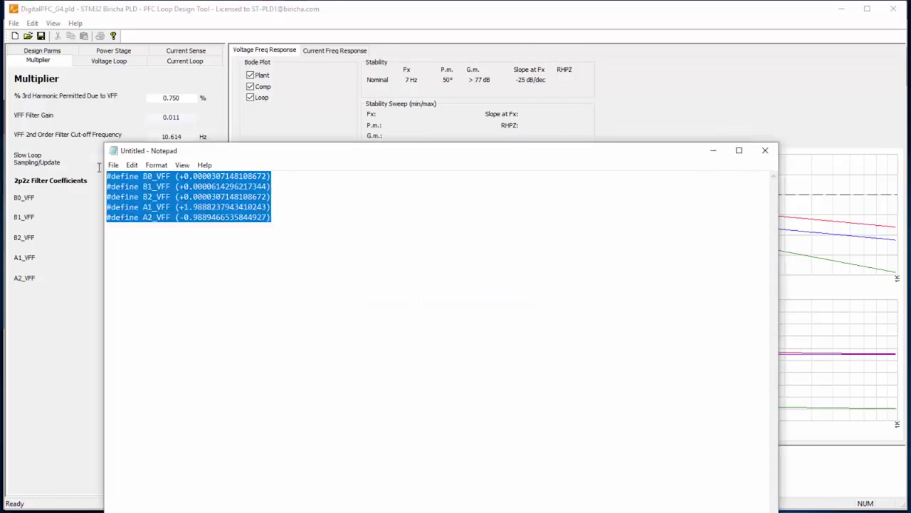
{"action": "key", "text": "Delete"}
{"action": "left_click", "coordinate": [120, 77]}
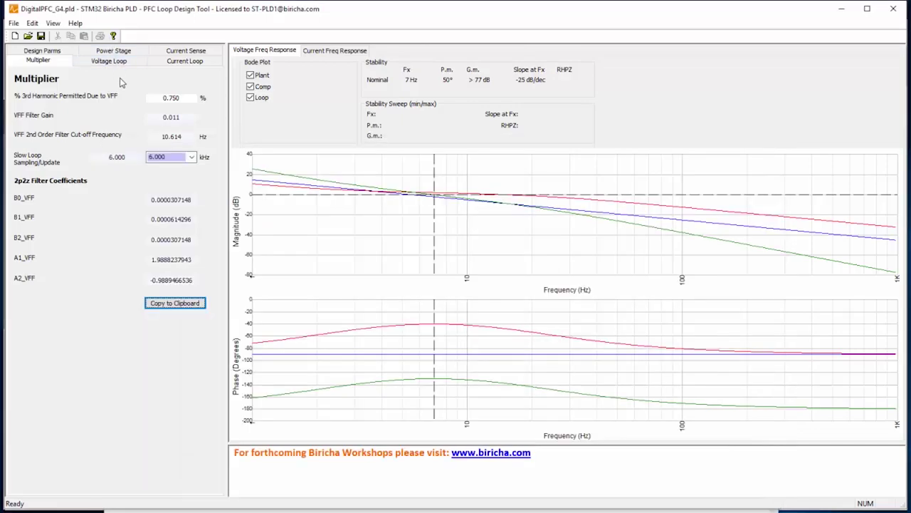
Show the Voltage Loop page with 7 Hz crossover, 50° phase margin and 6.000 kHz sampling.
{"action": "left_click", "coordinate": [118, 64]}
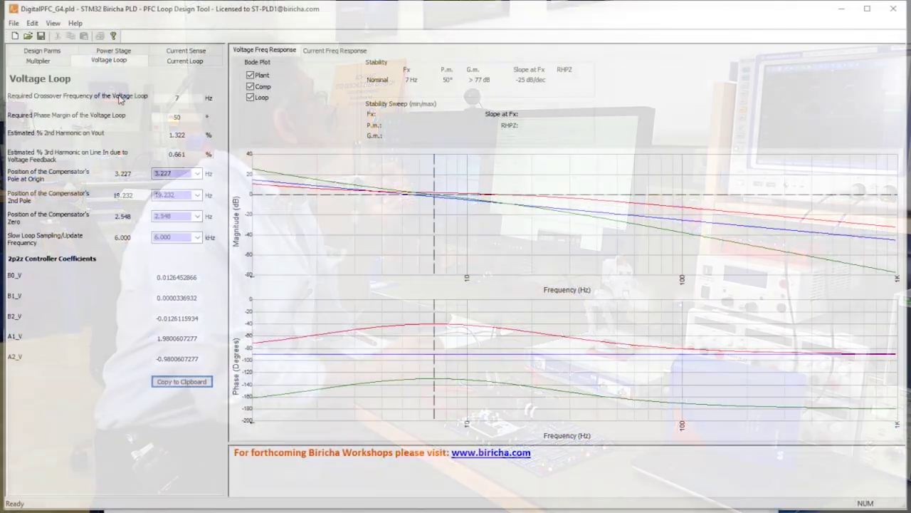
Confirm 7 Hz crossover and 50° phase margin, copy the voltage-loop coefficients, and bring up Notepad.
{"action": "double_click", "coordinate": [185, 98]}
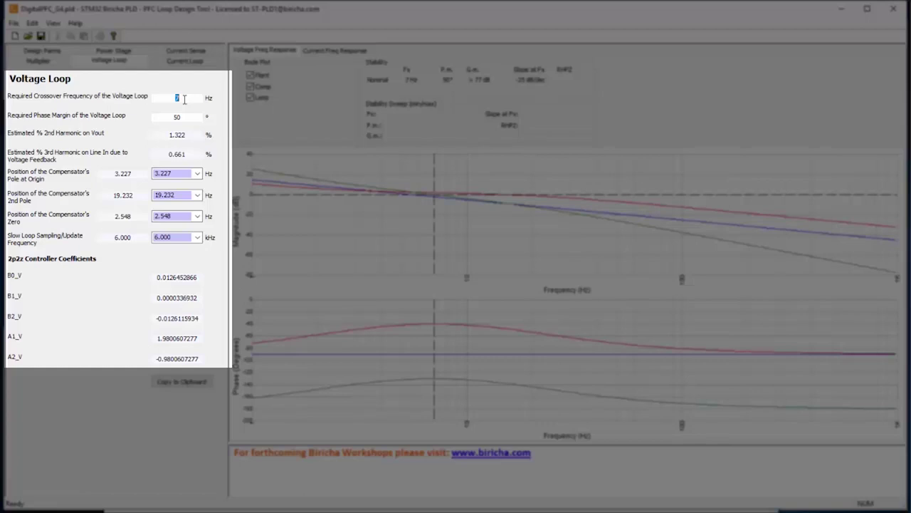
{"action": "left_click", "coordinate": [179, 116]}
{"action": "left_click", "coordinate": [184, 116]}
{"action": "left_click", "coordinate": [175, 383]}
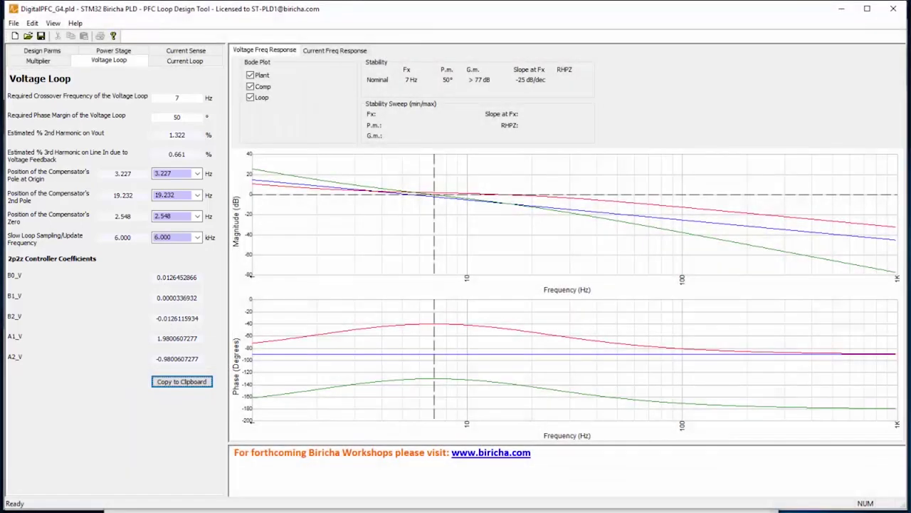
{"action": "left_click", "coordinate": [200, 508]}
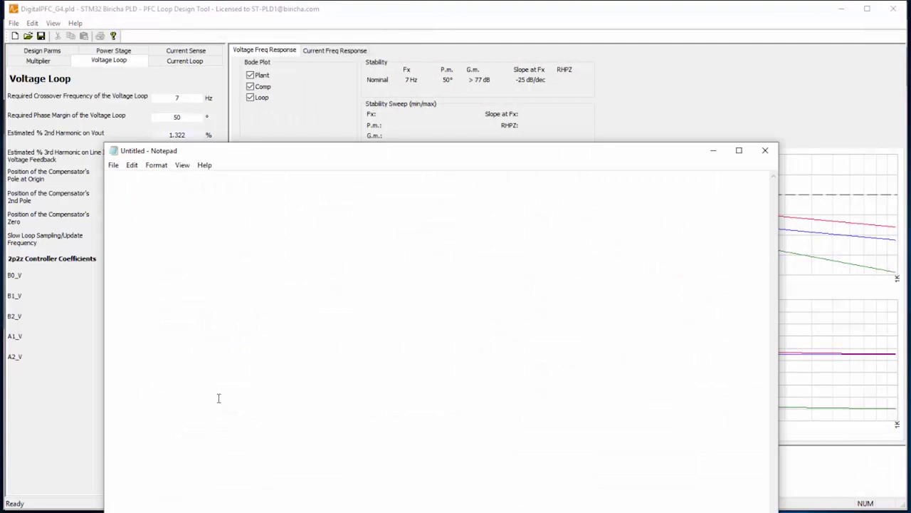
Paste the five #define B0_V–A2_V voltage-loop lines into Notepad and minimize it.
{"action": "key", "text": "ctrl+v"}
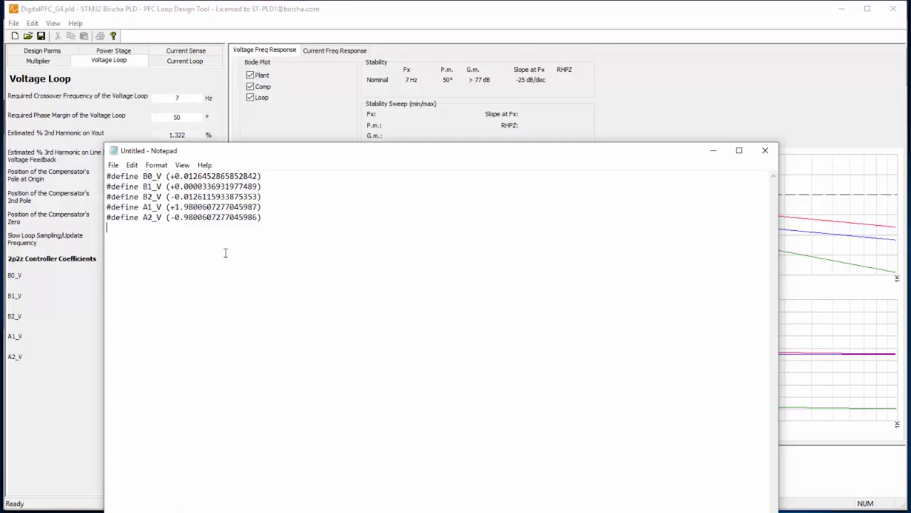
{"action": "left_click", "coordinate": [82, 322]}
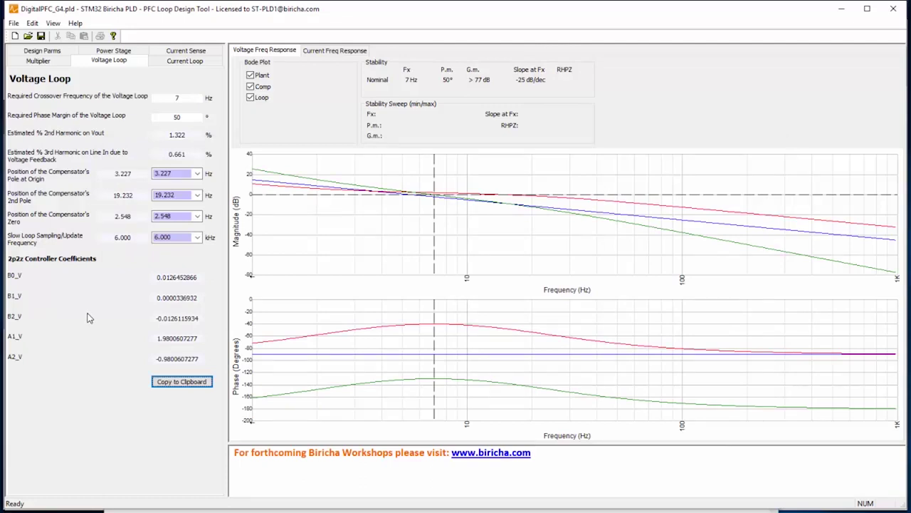
Show the Current Loop page and check its 10 kHz crossover frequency.
{"action": "left_click", "coordinate": [185, 61]}
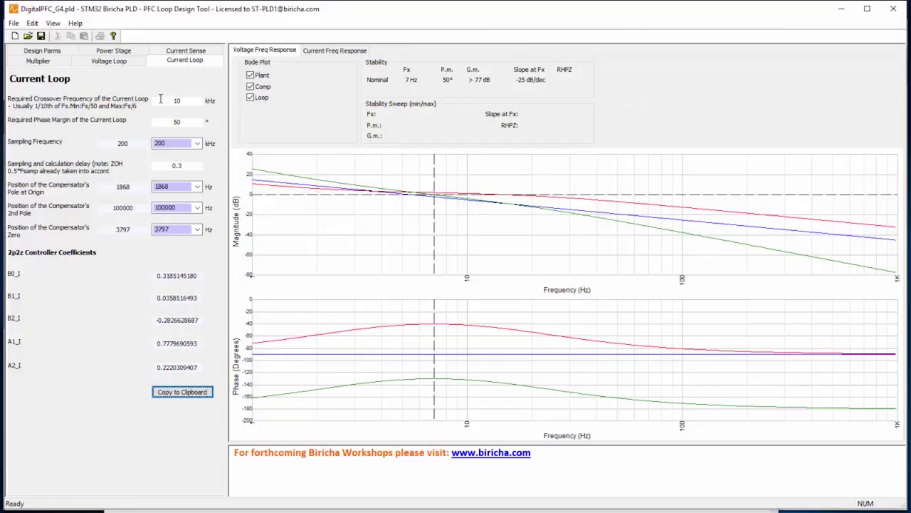
{"action": "double_click", "coordinate": [176, 100]}
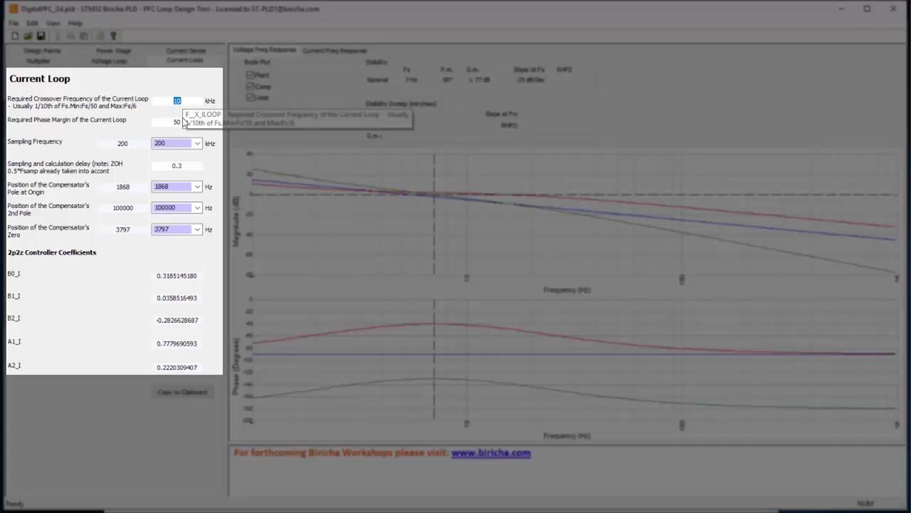
Review the 50° phase margin, 200 kHz sampling and 0.3 delay, then copy the B0_I–A2_I coefficients.
{"action": "double_click", "coordinate": [178, 121]}
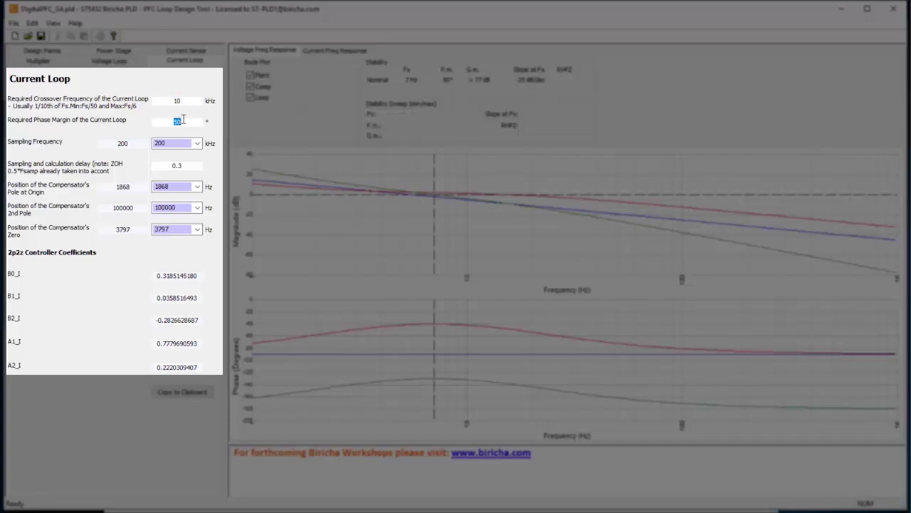
{"action": "double_click", "coordinate": [164, 142]}
{"action": "left_click_drag", "start_coordinate": [169, 164], "coordinate": [194, 166]}
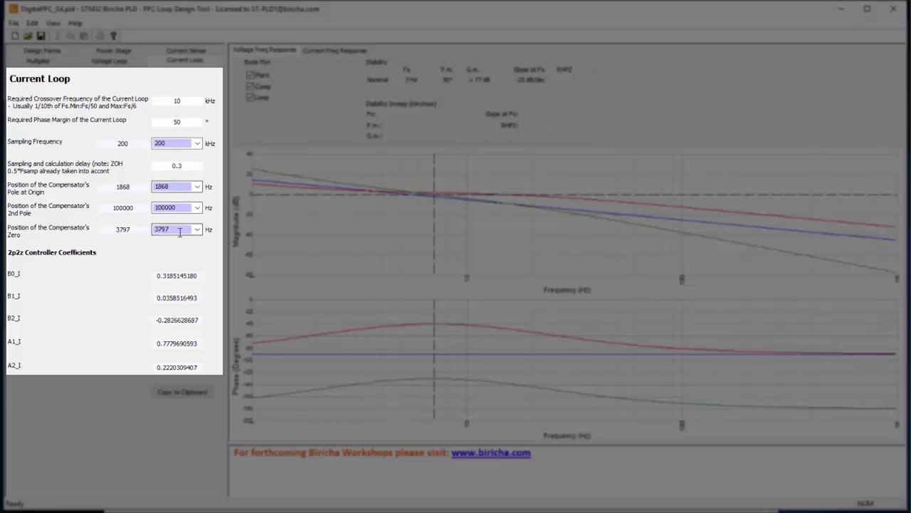
{"action": "left_click", "coordinate": [173, 394]}
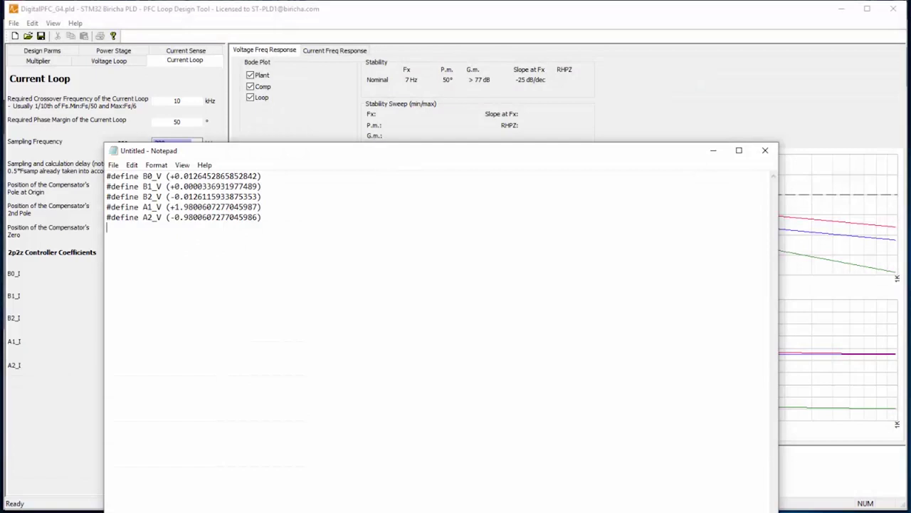
Replace the voltage-loop lines in Notepad with the five #define B0_I–A2_I lines, then minimize Notepad.
{"action": "key", "text": "ctrl+a"}
{"action": "key", "text": "ctrl+v"}
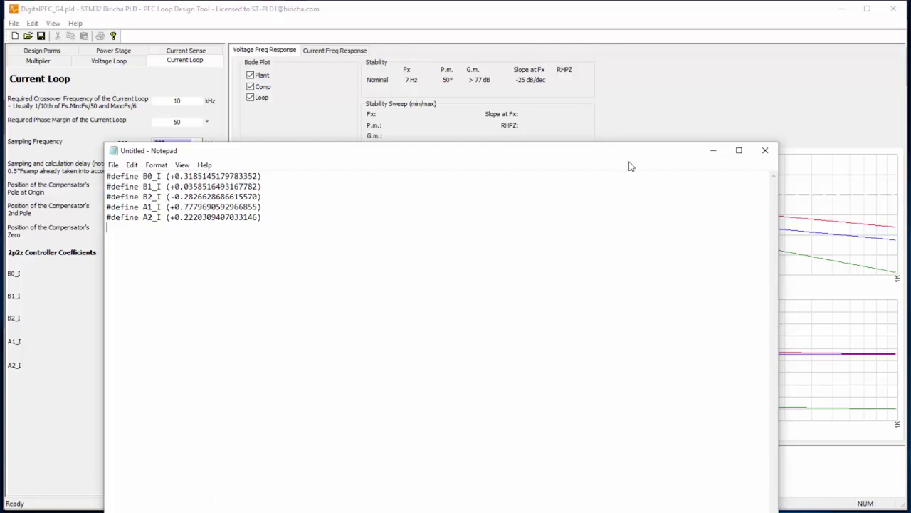
{"action": "left_click", "coordinate": [714, 150]}
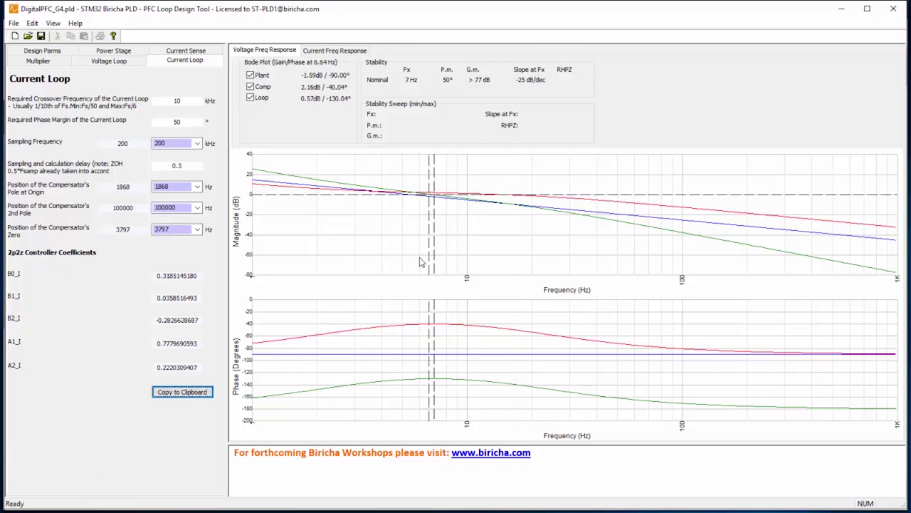
Show the voltage Bode plots with Plant and Comp hidden, checking the ~7 Hz crossover at -130°.
{"action": "left_click", "coordinate": [279, 54]}
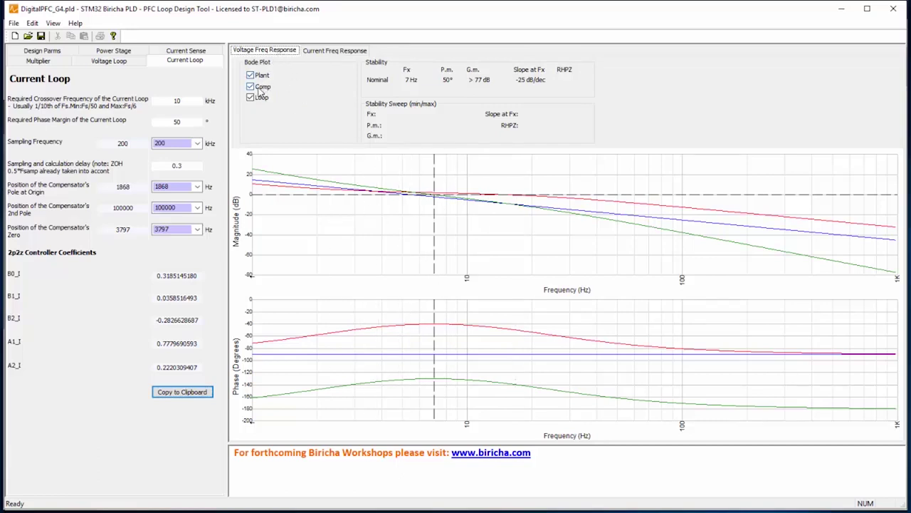
{"action": "left_click", "coordinate": [255, 76]}
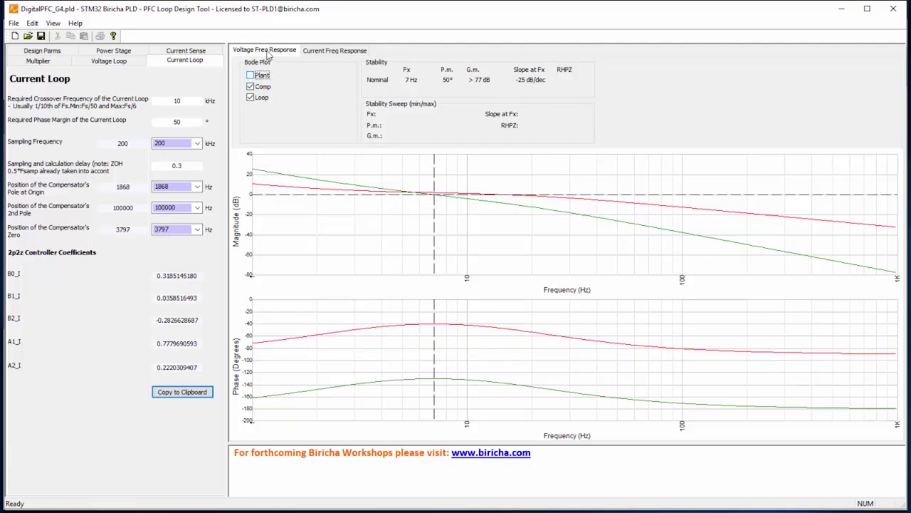
{"action": "left_click", "coordinate": [258, 86]}
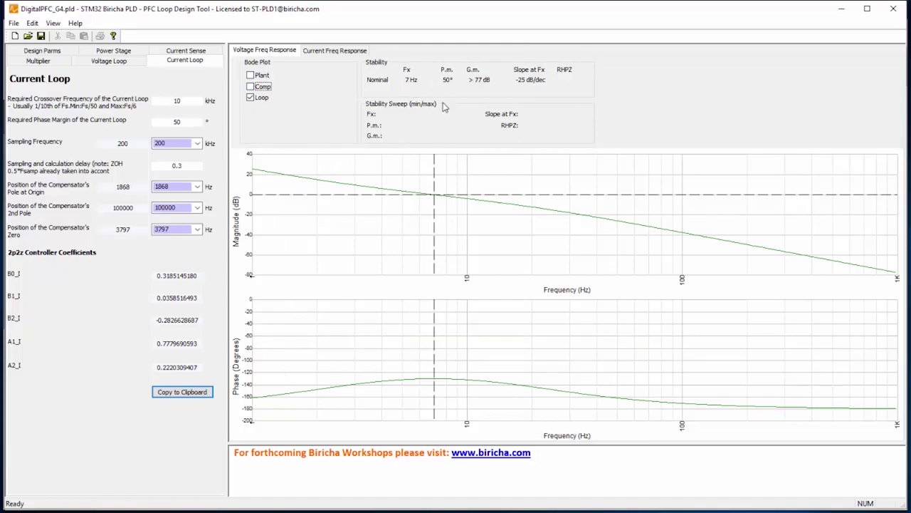
{"action": "mouse_move", "coordinate": [434, 191]}
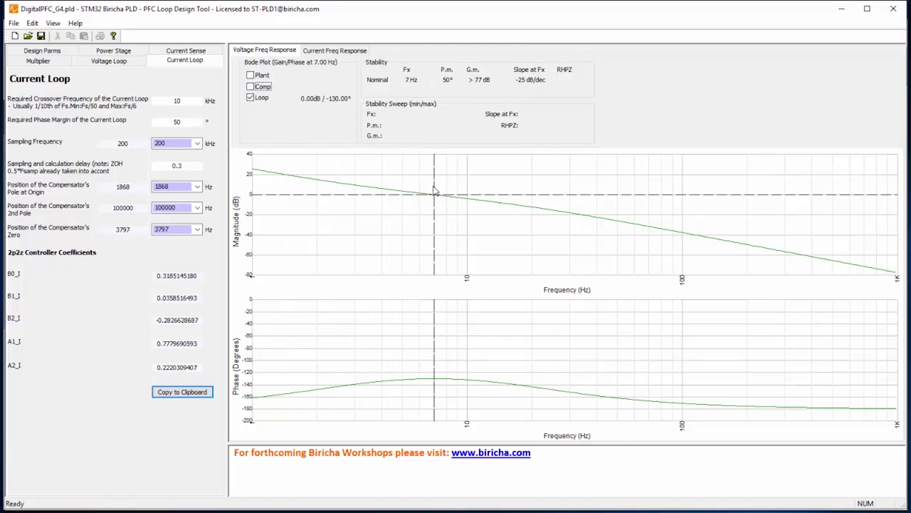